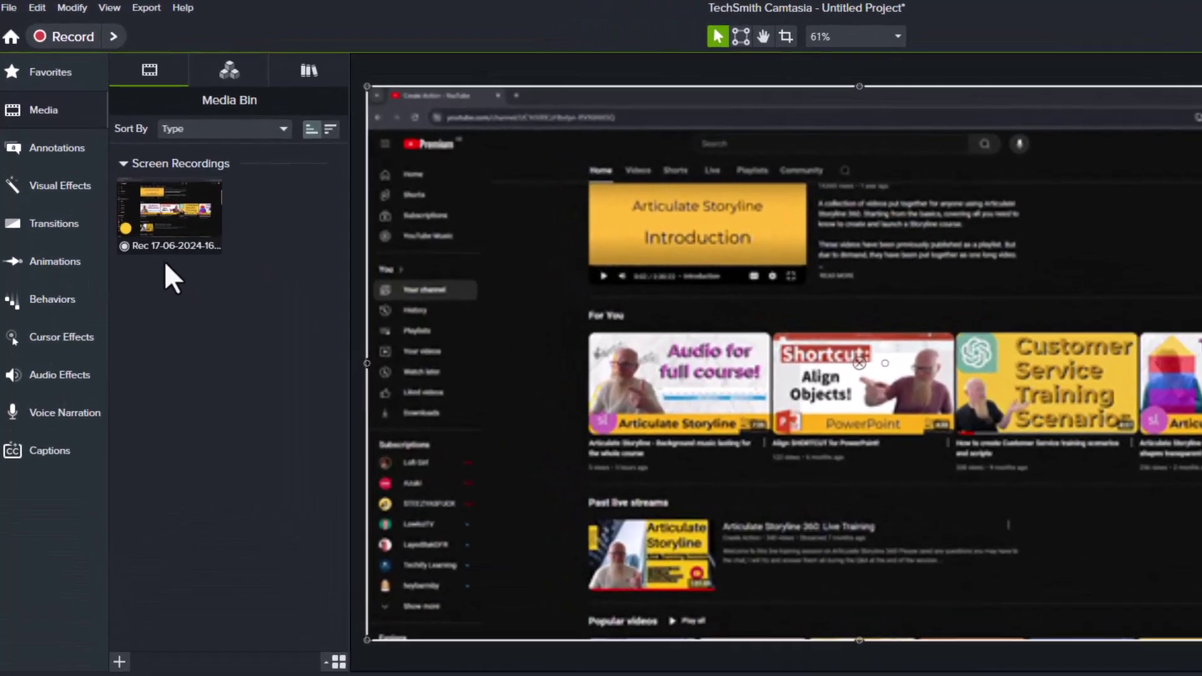
Place the Rec screen recording from the Media Bin onto Track 1 of the timeline.
{"action": "left_click", "coordinate": [97, 181]}
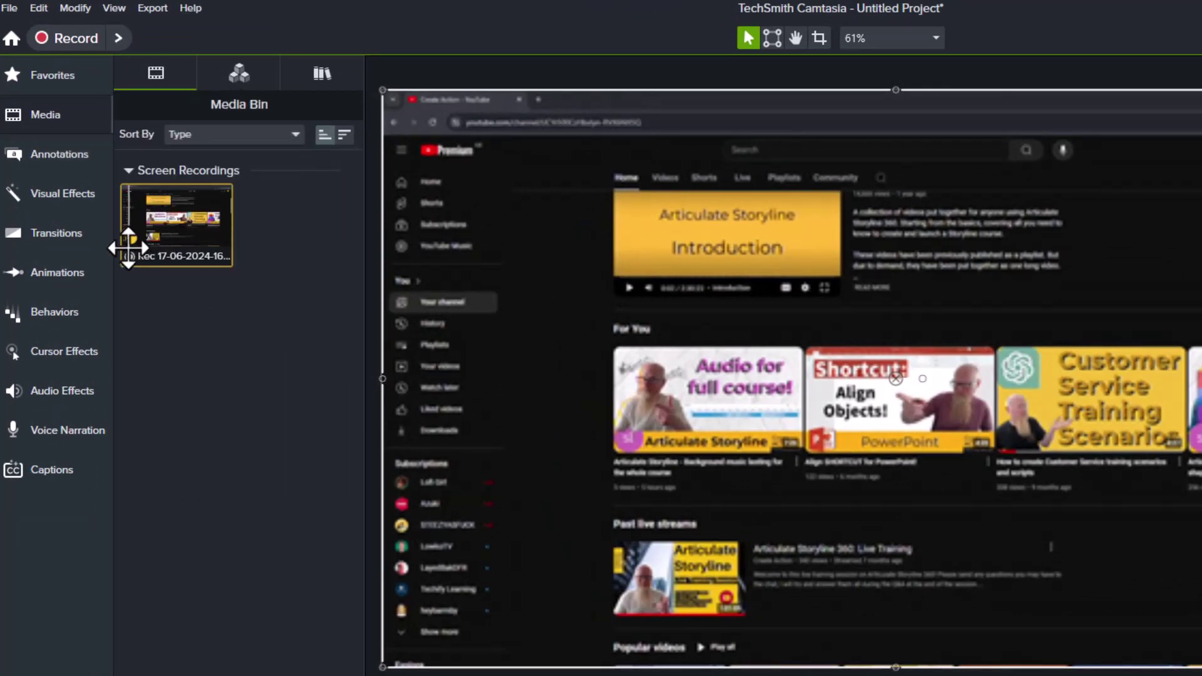
{"action": "left_click_drag", "start_coordinate": [130, 239], "coordinate": [132, 666]}
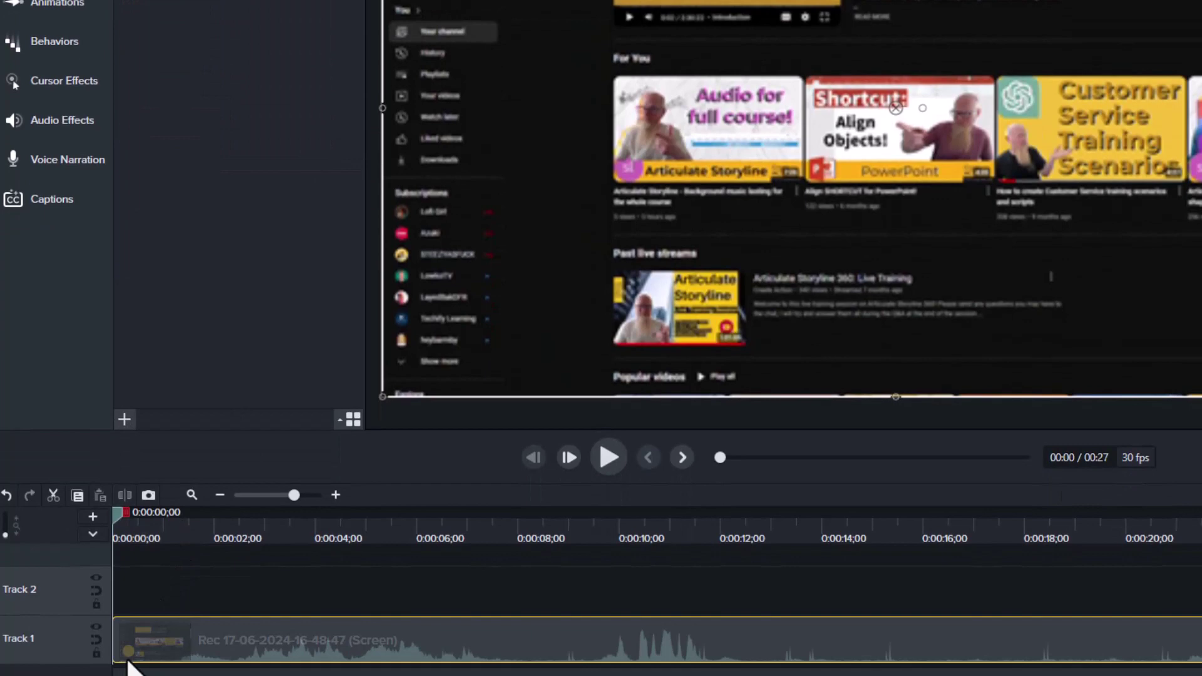
{"action": "left_click_drag", "start_coordinate": [131, 667], "coordinate": [130, 663]}
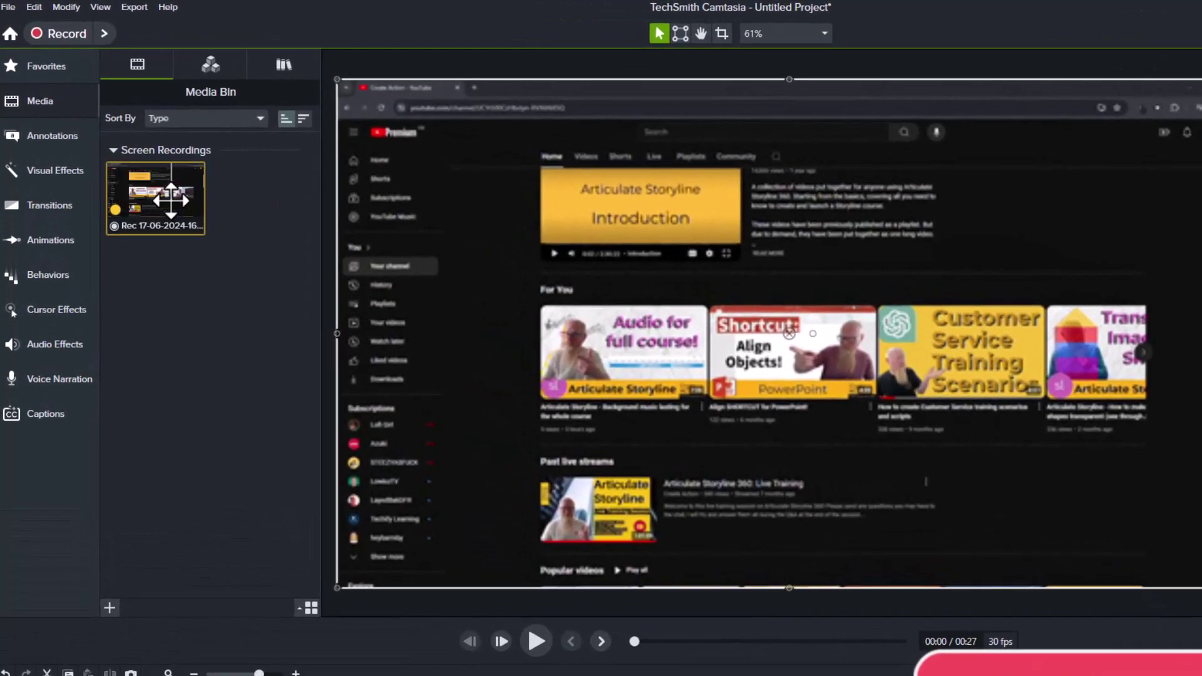
Delete the Rec recording's proxy video and scrub the preview to about 0:10.
{"action": "right_click", "coordinate": [164, 199]}
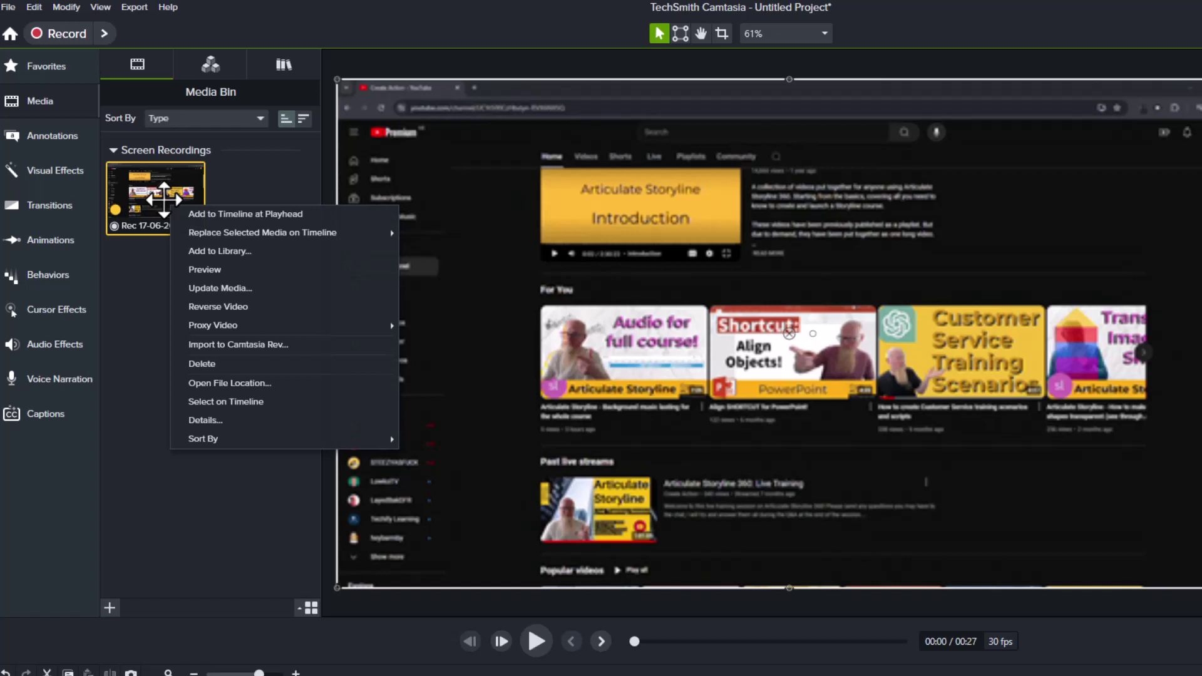
{"action": "mouse_move", "coordinate": [213, 325]}
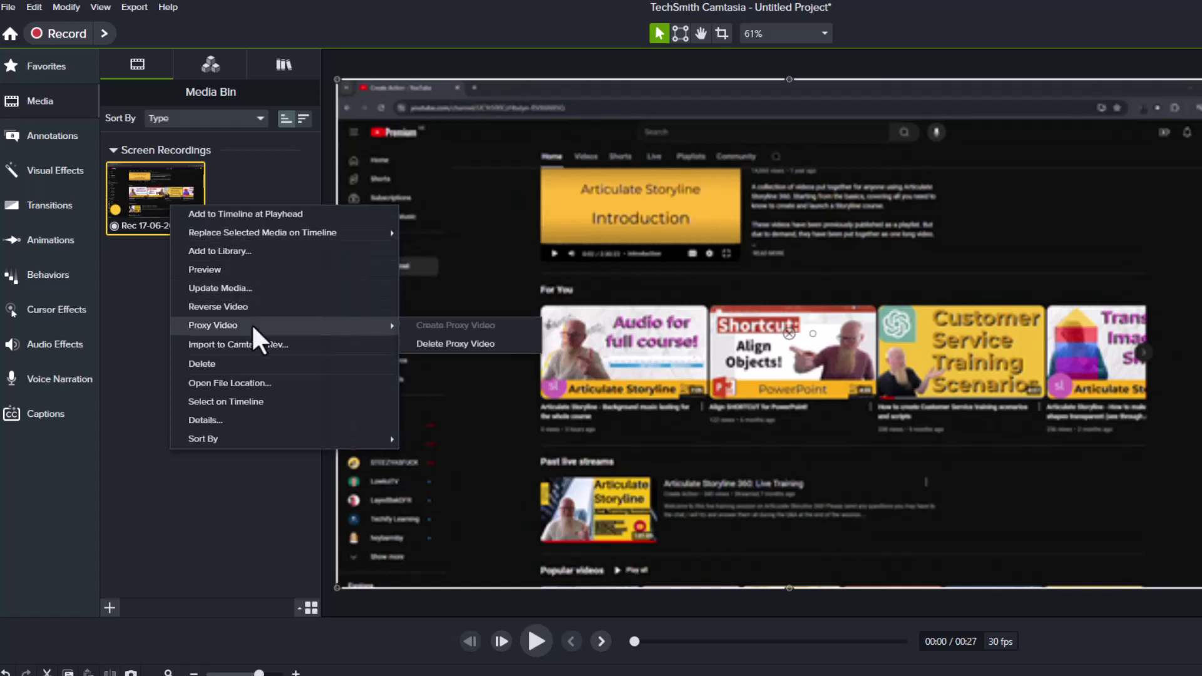
{"action": "left_click", "coordinate": [480, 343]}
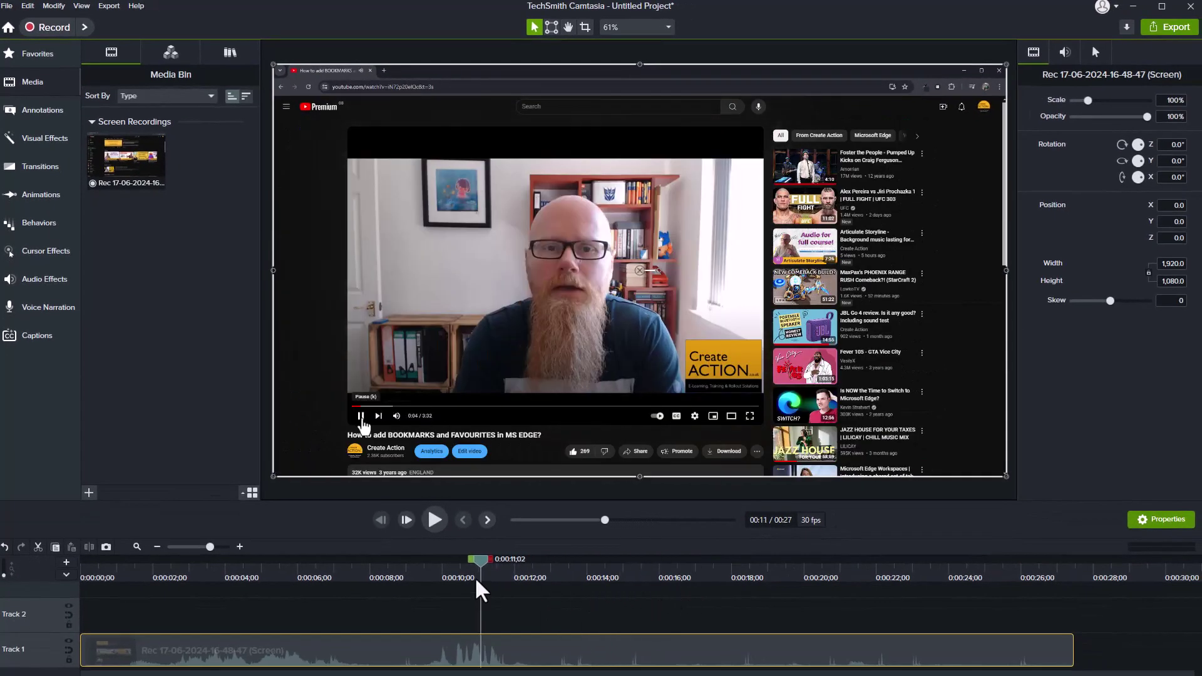
{"action": "left_click_drag", "start_coordinate": [474, 576], "coordinate": [370, 567]}
{"action": "left_click", "coordinate": [447, 576]}
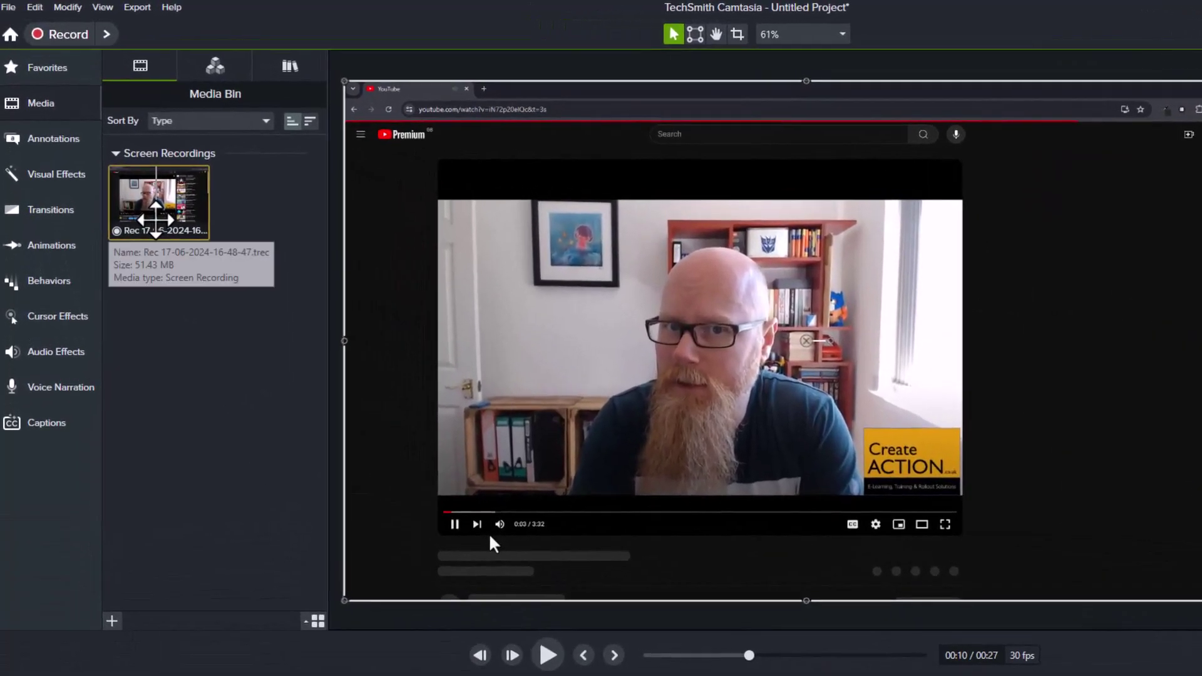
Create a new proxy video for the Rec recording.
{"action": "right_click", "coordinate": [158, 224]}
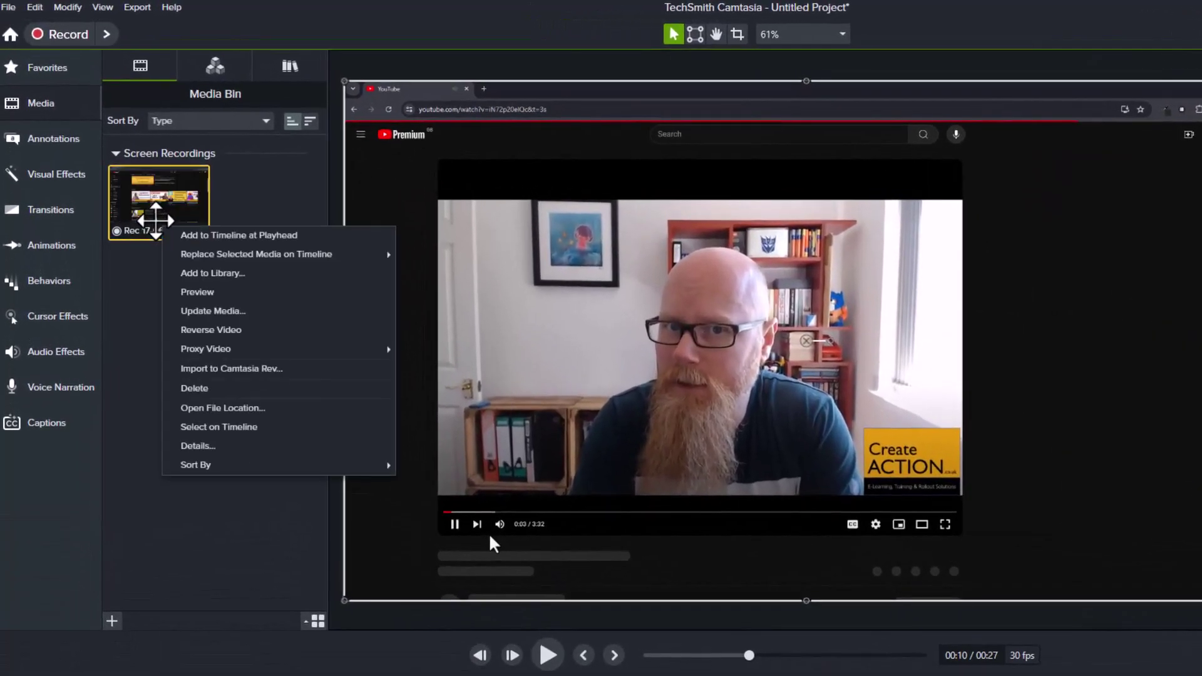
{"action": "mouse_move", "coordinate": [205, 348]}
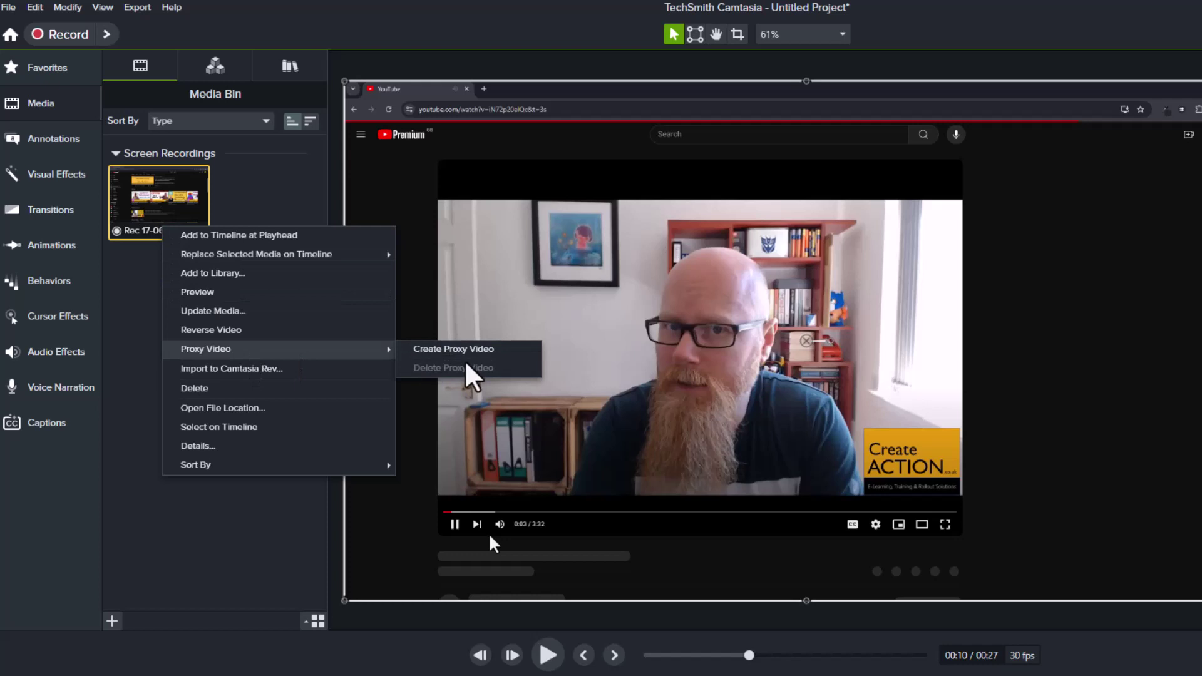
{"action": "left_click", "coordinate": [469, 355]}
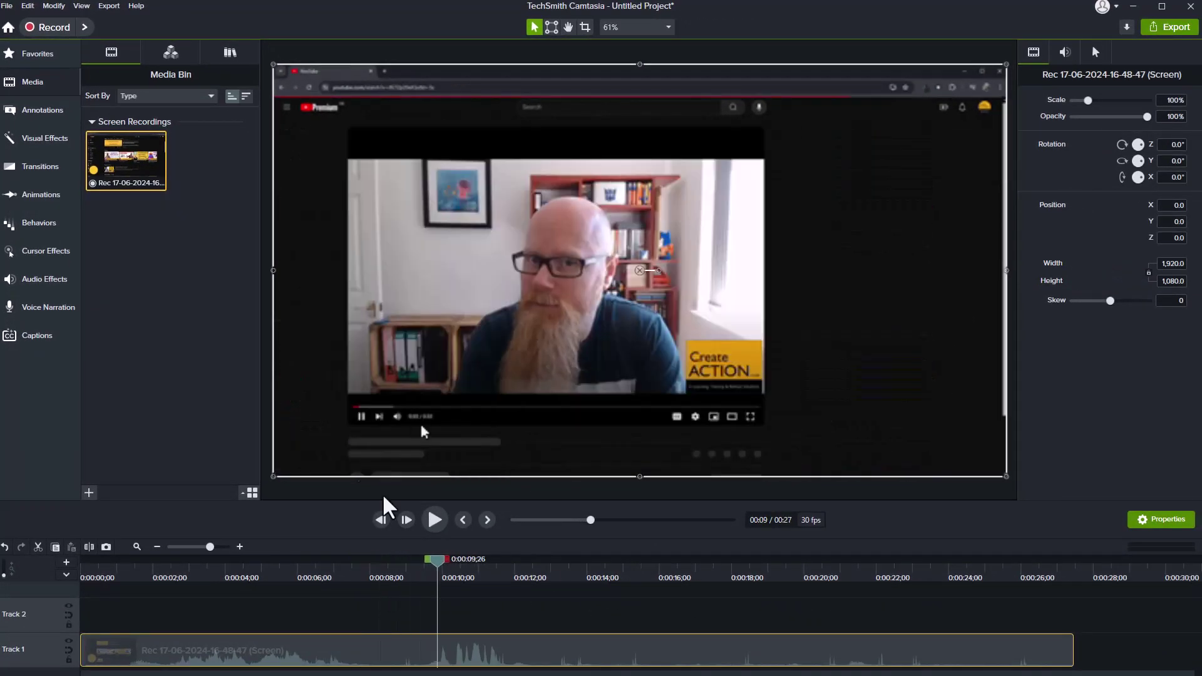
Delete the Rec proxy video again, deselect the clip, and scrub back to about 0:07.
{"action": "right_click", "coordinate": [137, 183]}
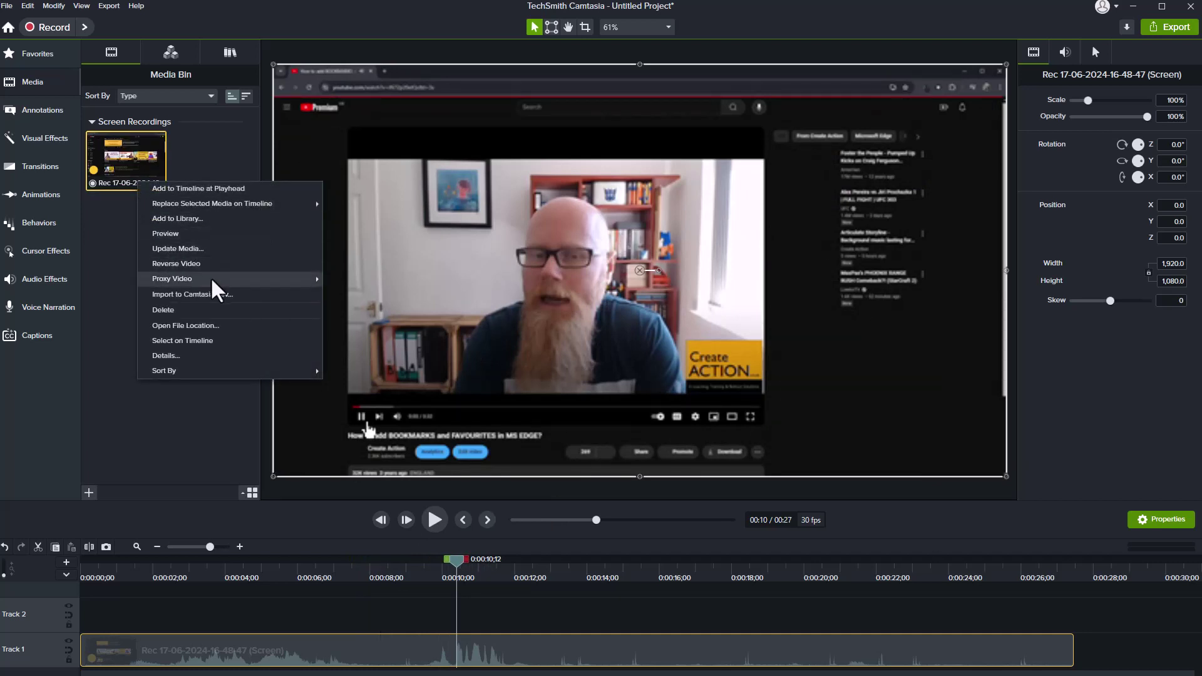
{"action": "mouse_move", "coordinate": [173, 279]}
{"action": "left_click", "coordinate": [361, 294]}
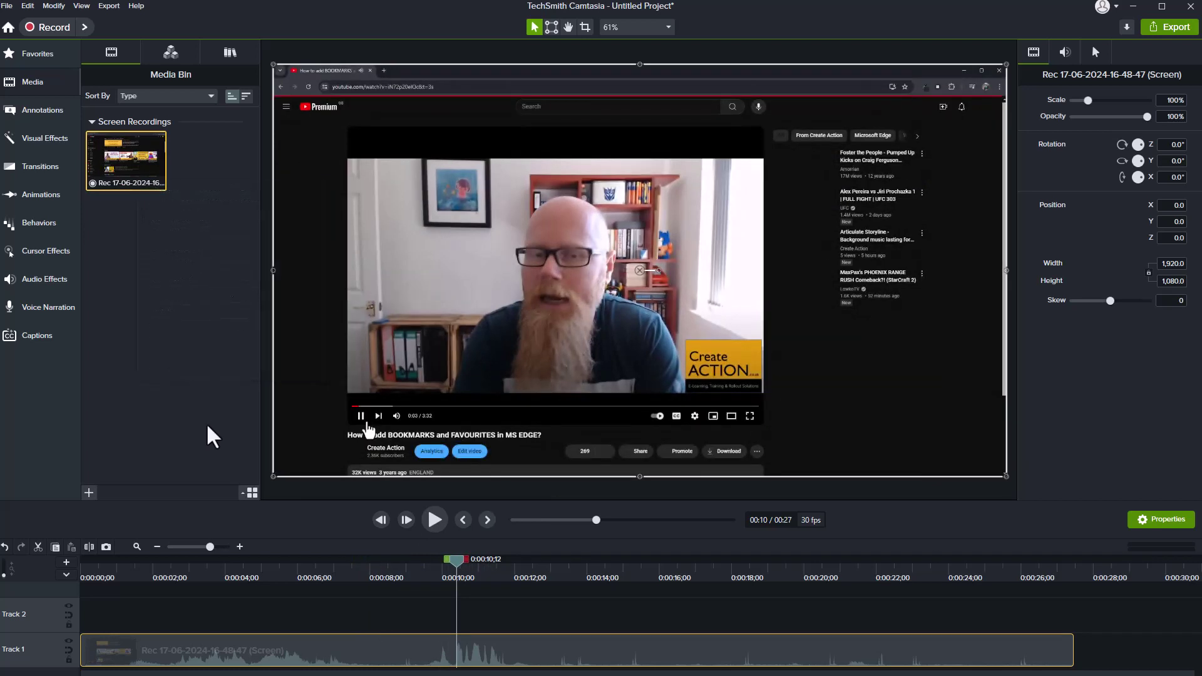
{"action": "left_click", "coordinate": [190, 442]}
{"action": "mouse_move", "coordinate": [454, 561]}
{"action": "left_mouse_down"}
{"action": "mouse_move", "coordinate": [264, 562]}
{"action": "mouse_move", "coordinate": [643, 558]}
{"action": "mouse_move", "coordinate": [345, 562]}
{"action": "left_mouse_up"}
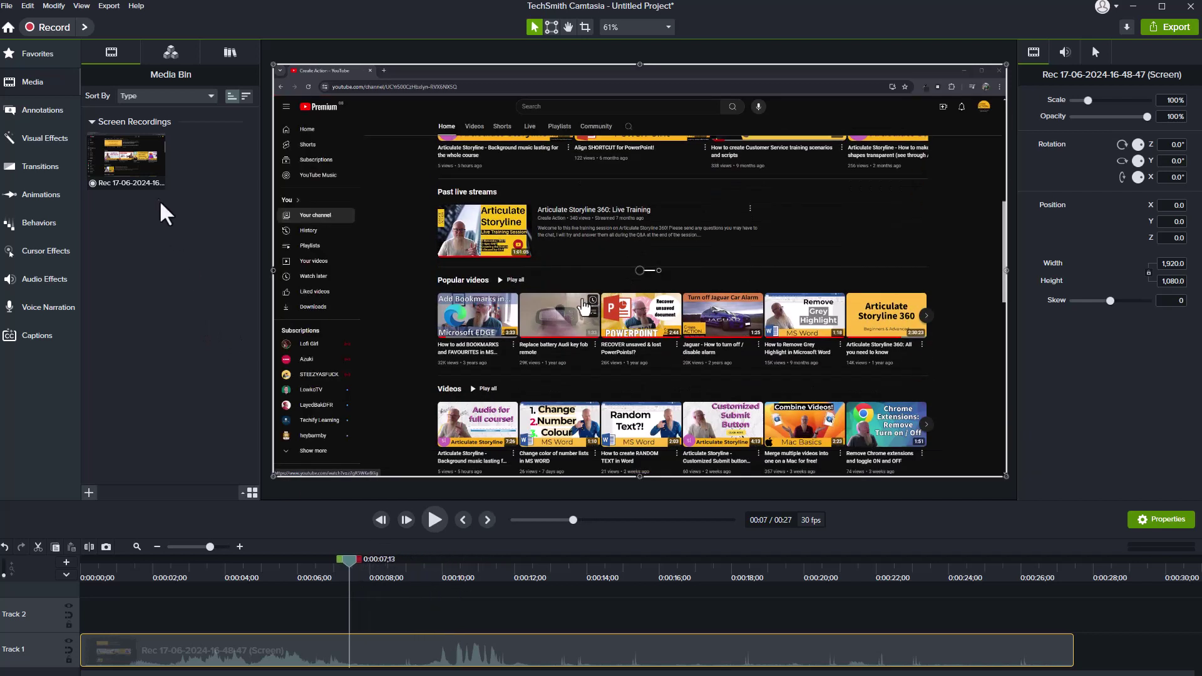
{"action": "right_click", "coordinate": [127, 167]}
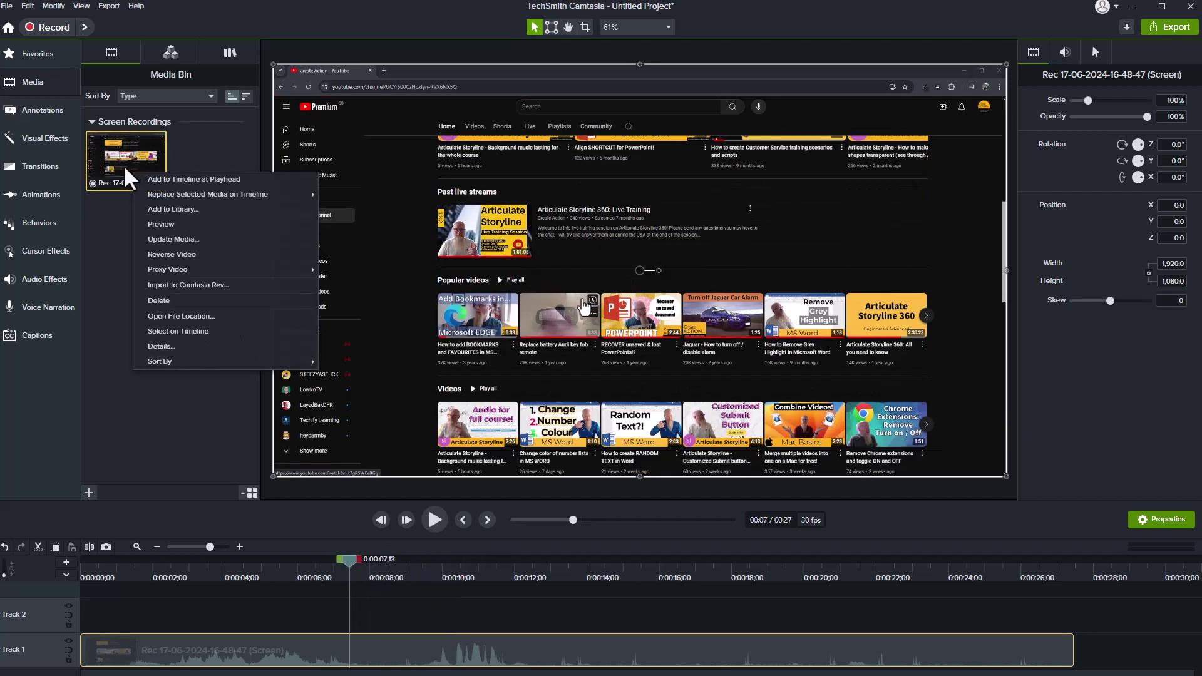
{"action": "mouse_move", "coordinate": [169, 269]}
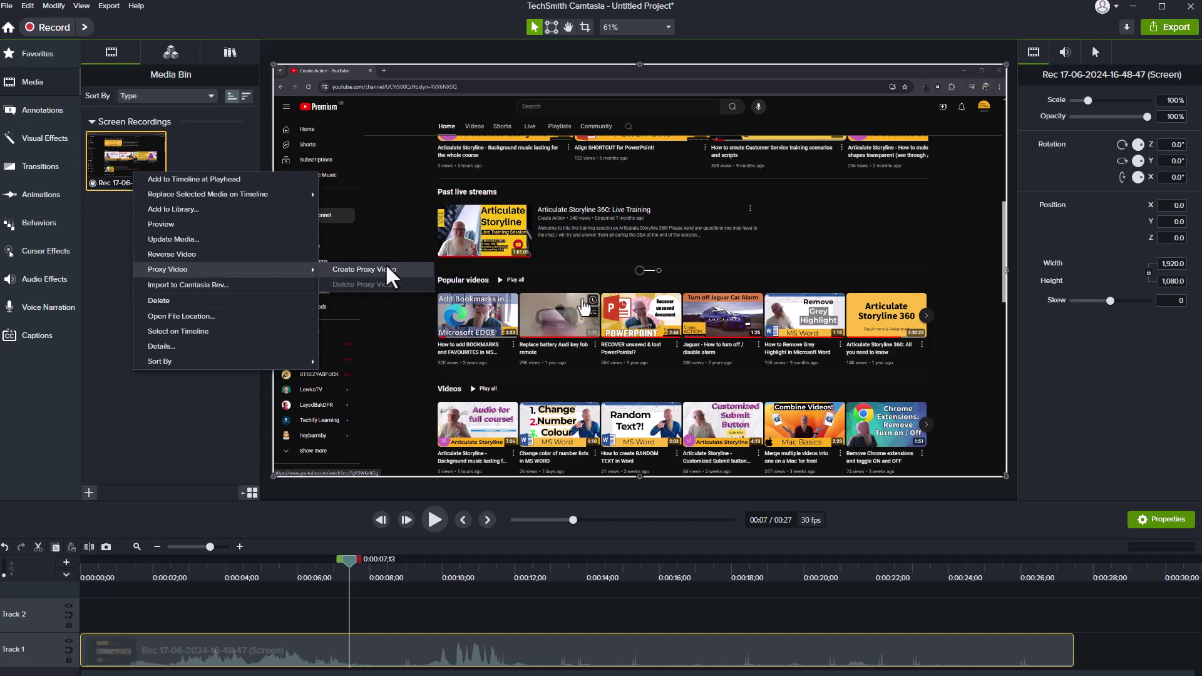
{"action": "left_click", "coordinate": [116, 240]}
{"action": "mouse_move", "coordinate": [350, 560]}
{"action": "left_mouse_down"}
{"action": "mouse_move", "coordinate": [265, 563]}
{"action": "mouse_move", "coordinate": [654, 553]}
{"action": "mouse_move", "coordinate": [777, 572]}
{"action": "mouse_move", "coordinate": [672, 564]}
{"action": "left_mouse_up"}
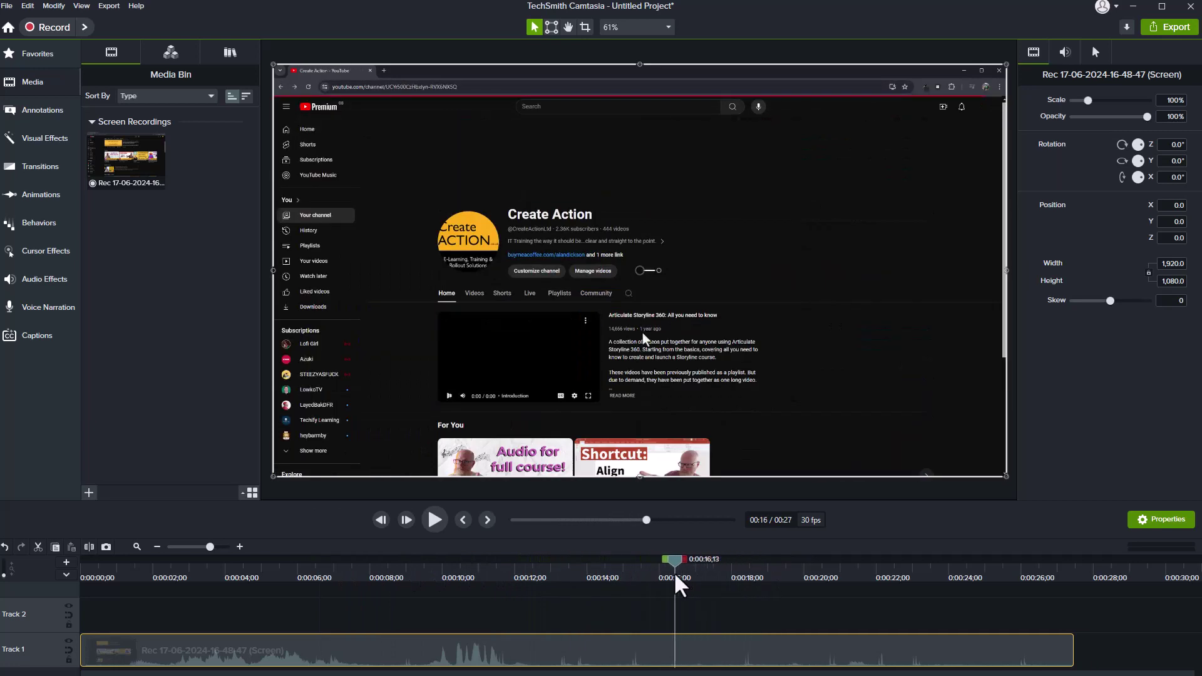
{"action": "right_click", "coordinate": [123, 180]}
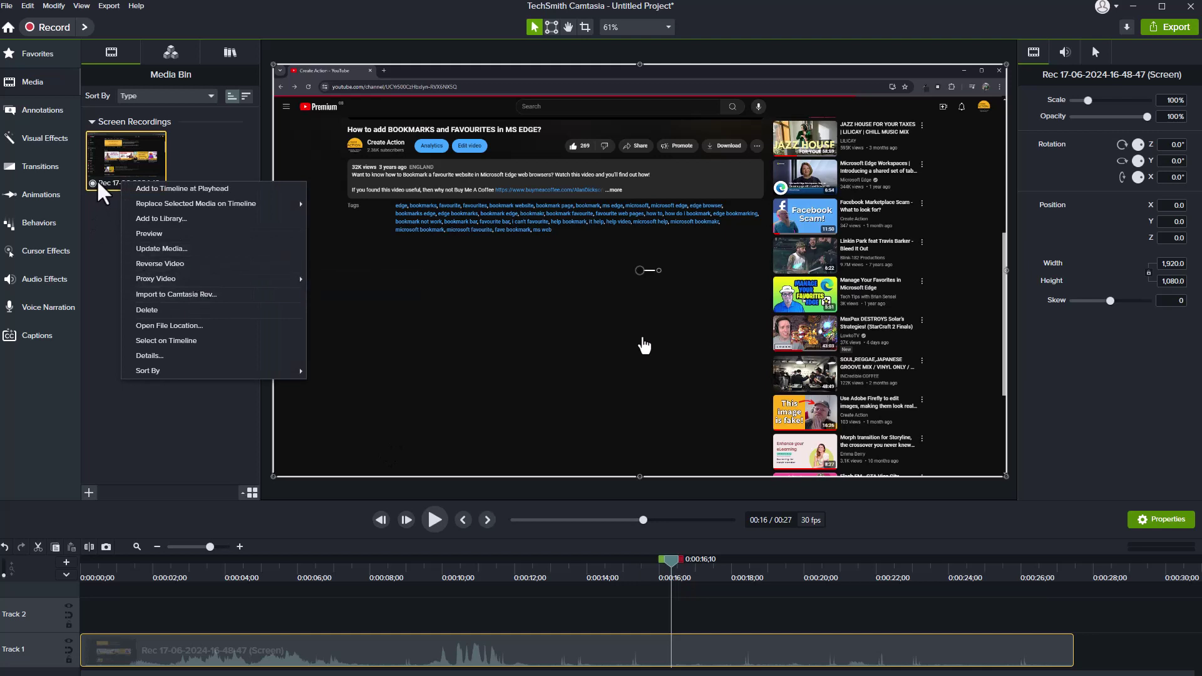
{"action": "left_click", "coordinate": [105, 298]}
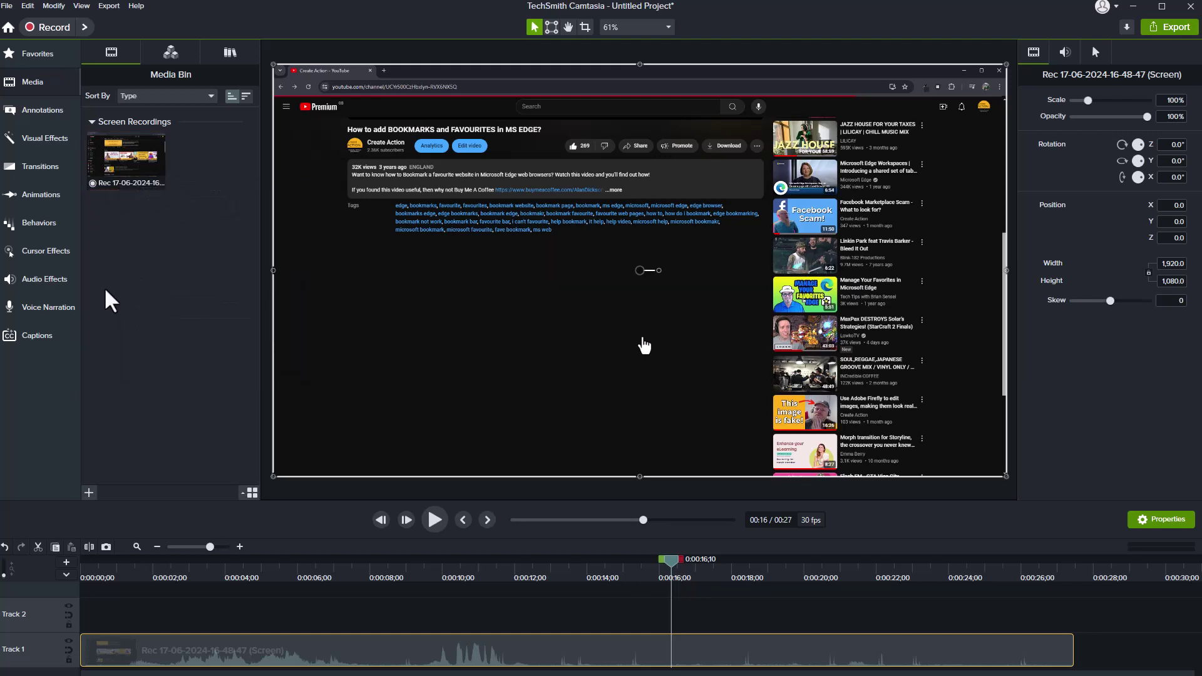